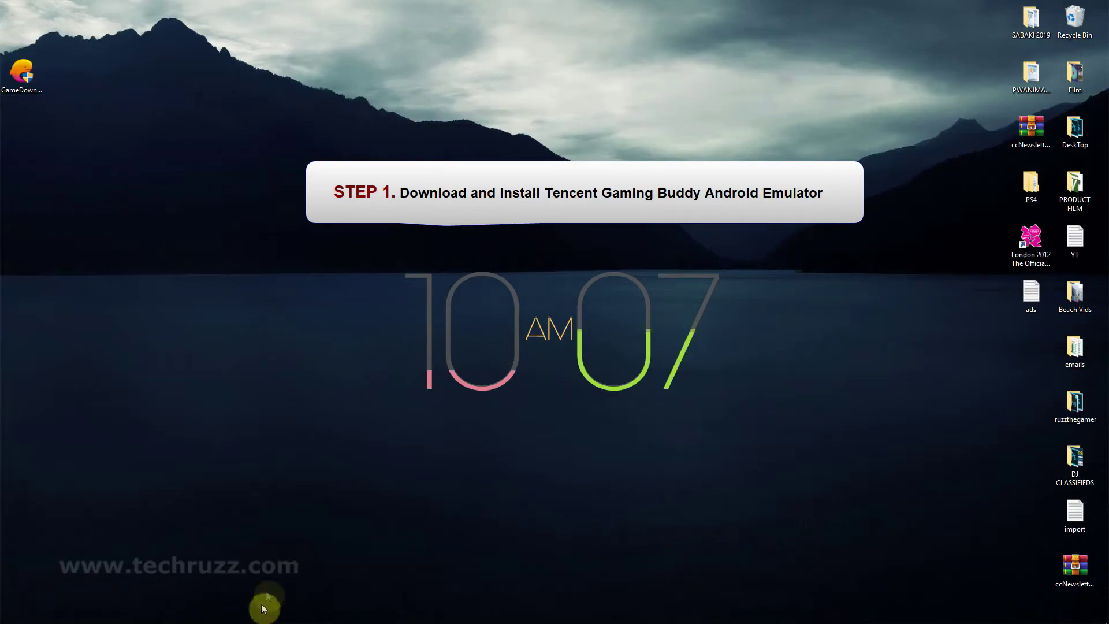
- Open the browser, search Google for "tencent gaming buddy" and open the official tgb.qq.com site from the results
left_click(203, 616)
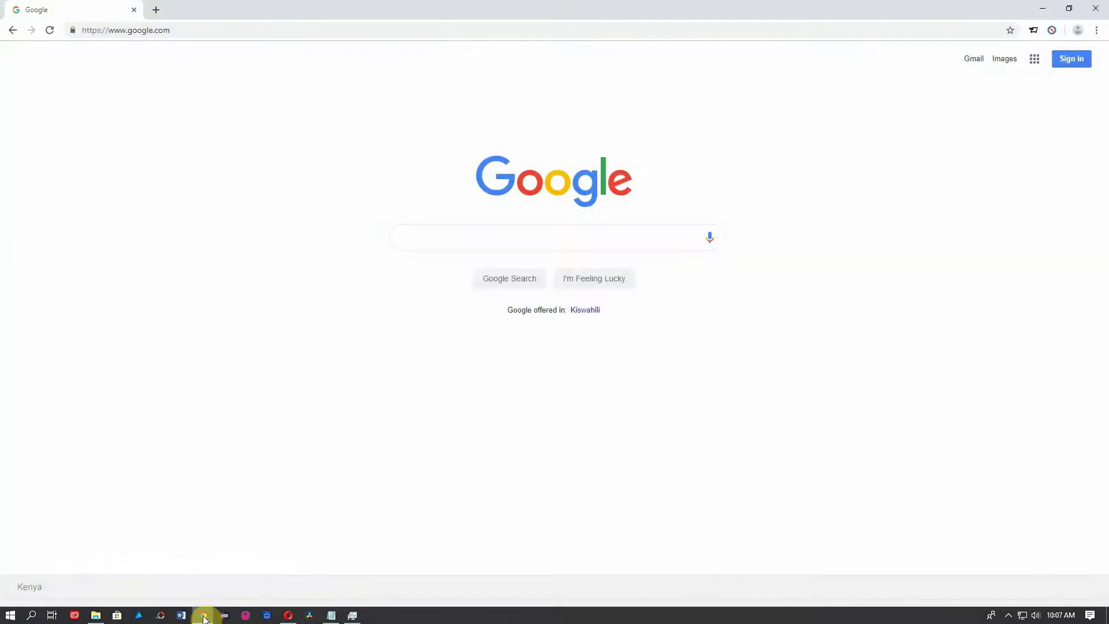
left_click(436, 241)
type("Tence")
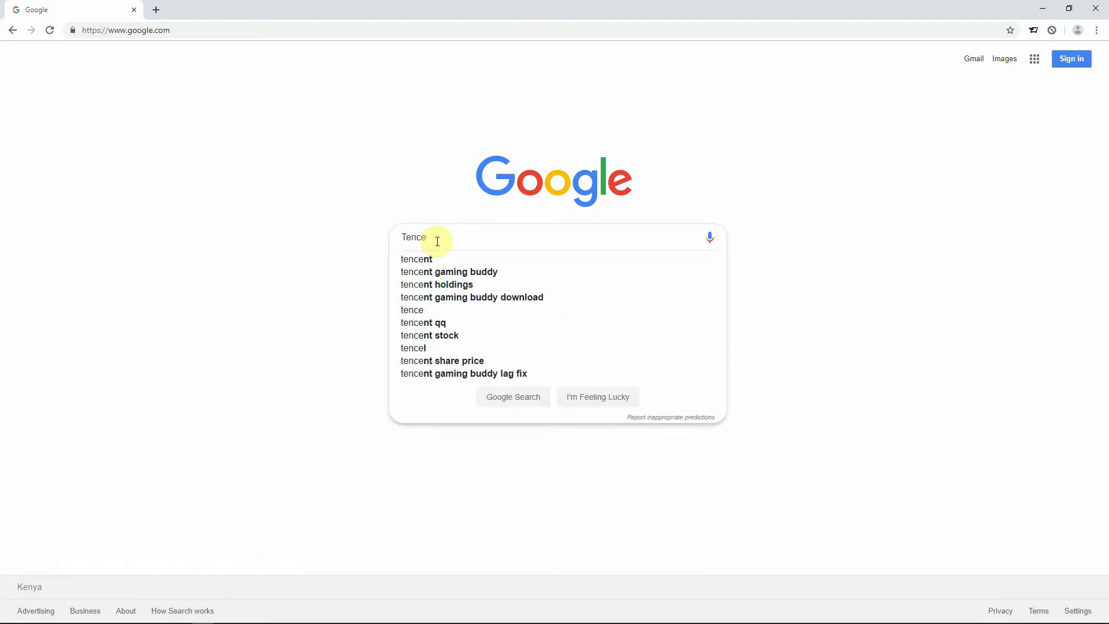
left_click(459, 272)
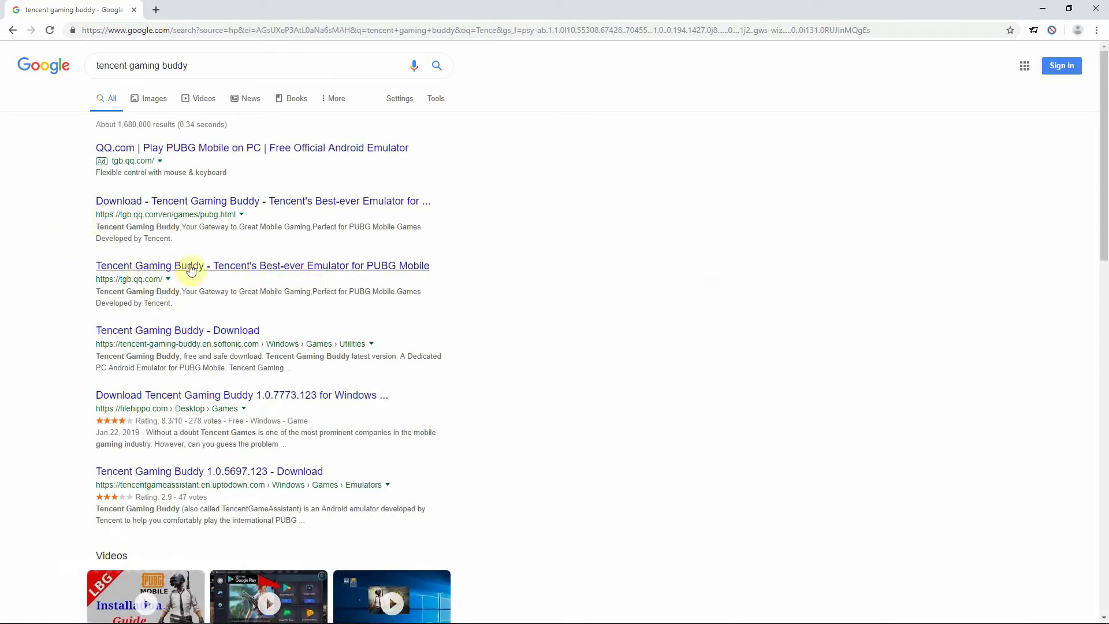
left_click(220, 272)
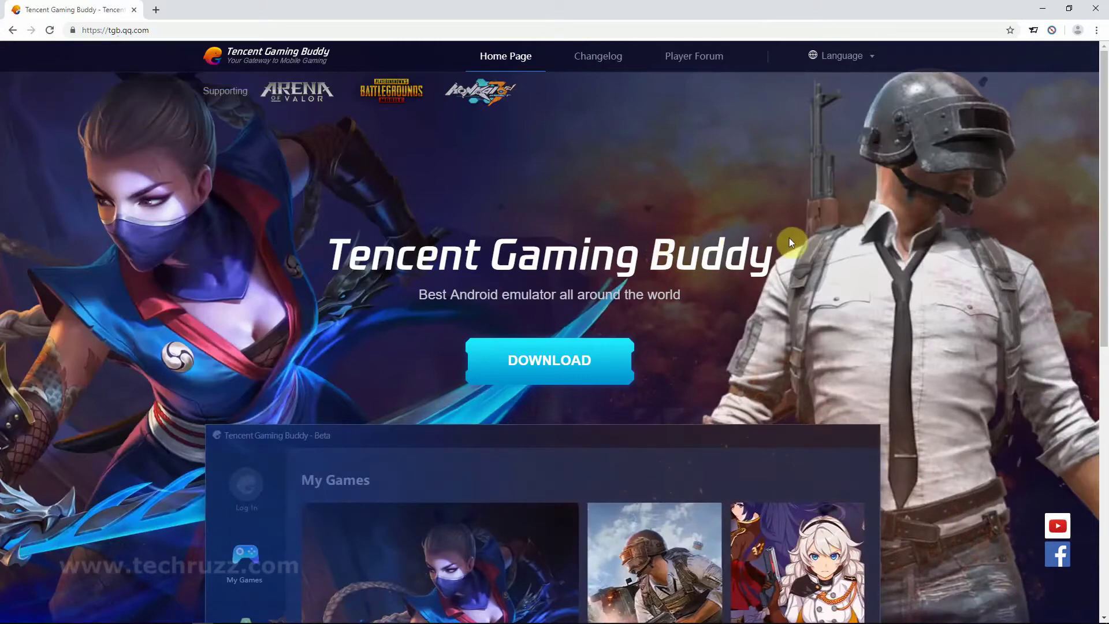
- Look over the Tencent Gaming Buddy home page and download the emulator's installer
scroll(894, 293, "down", 4)
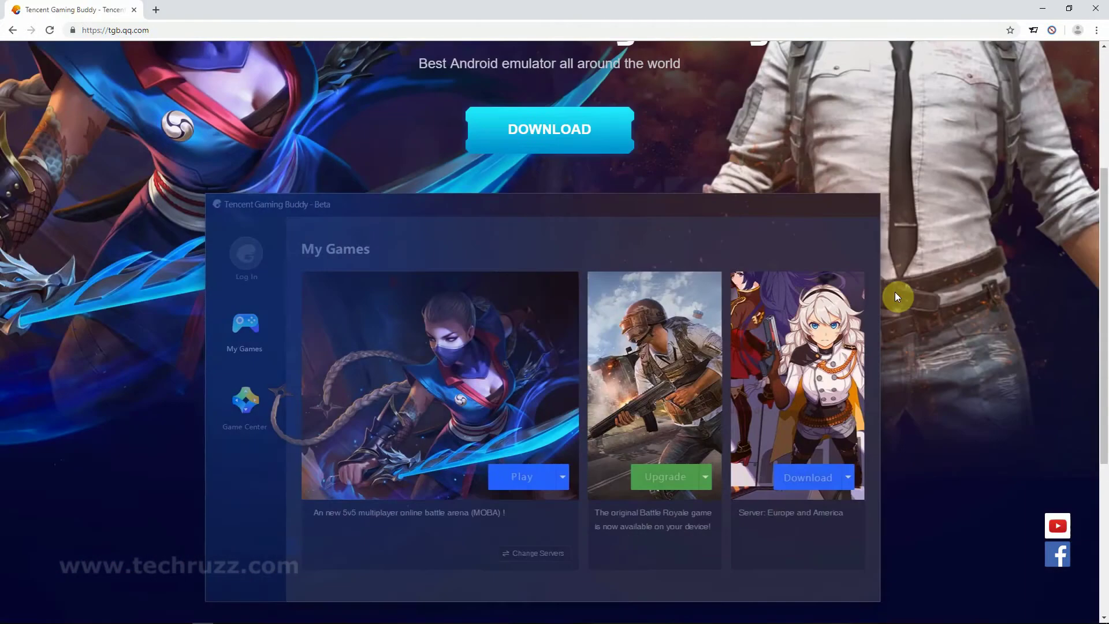
scroll(916, 291, "down", 5)
scroll(917, 291, "up", 2)
scroll(916, 291, "up", 6)
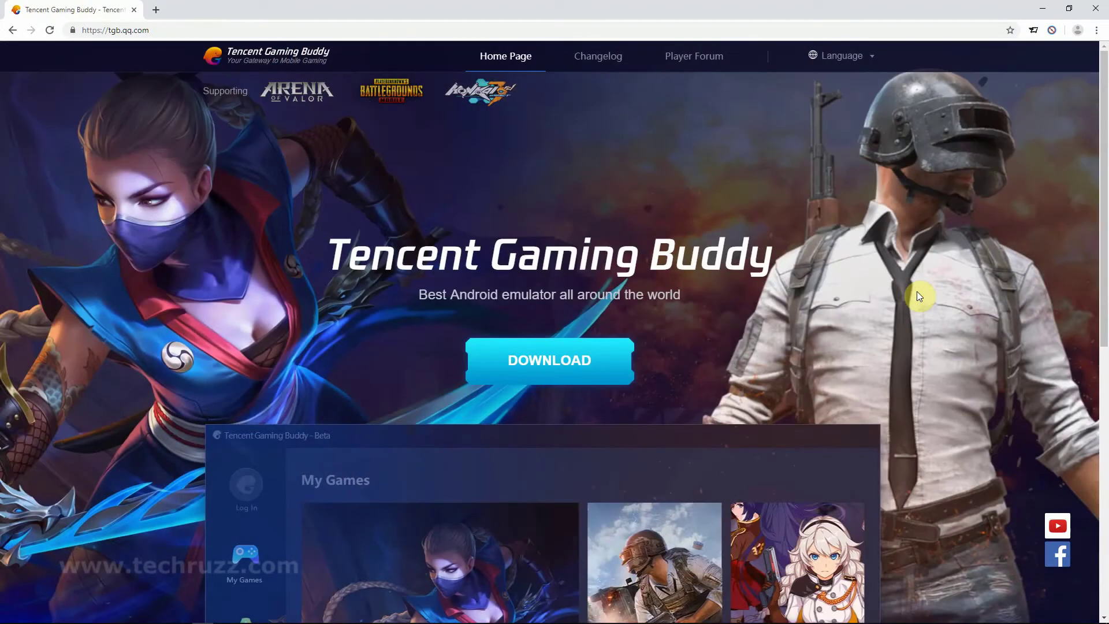
left_click(547, 363)
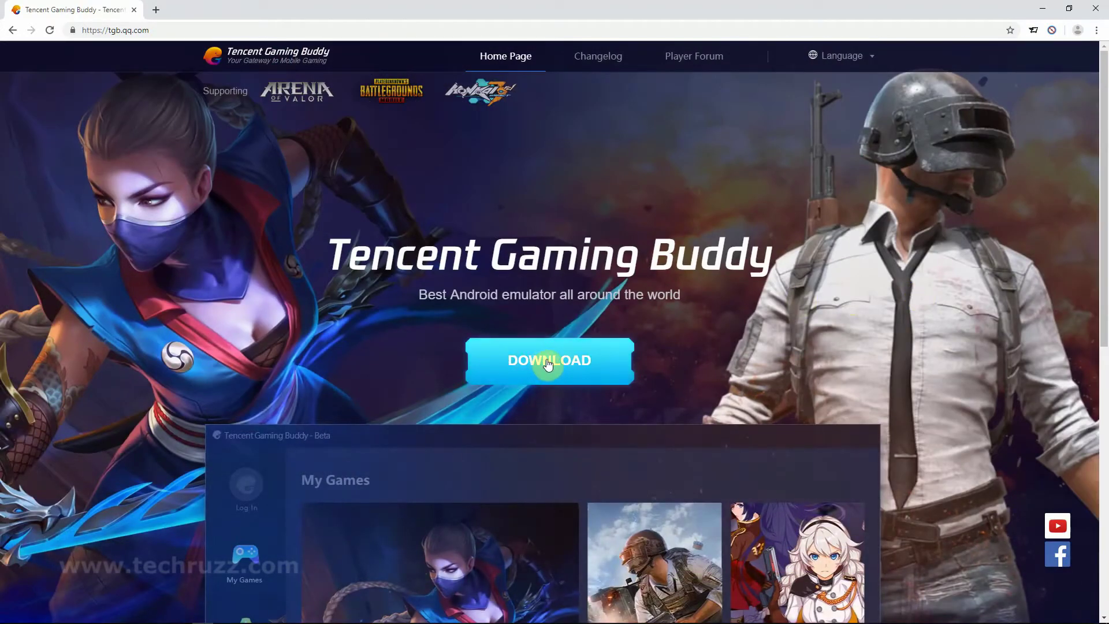
left_click(549, 363)
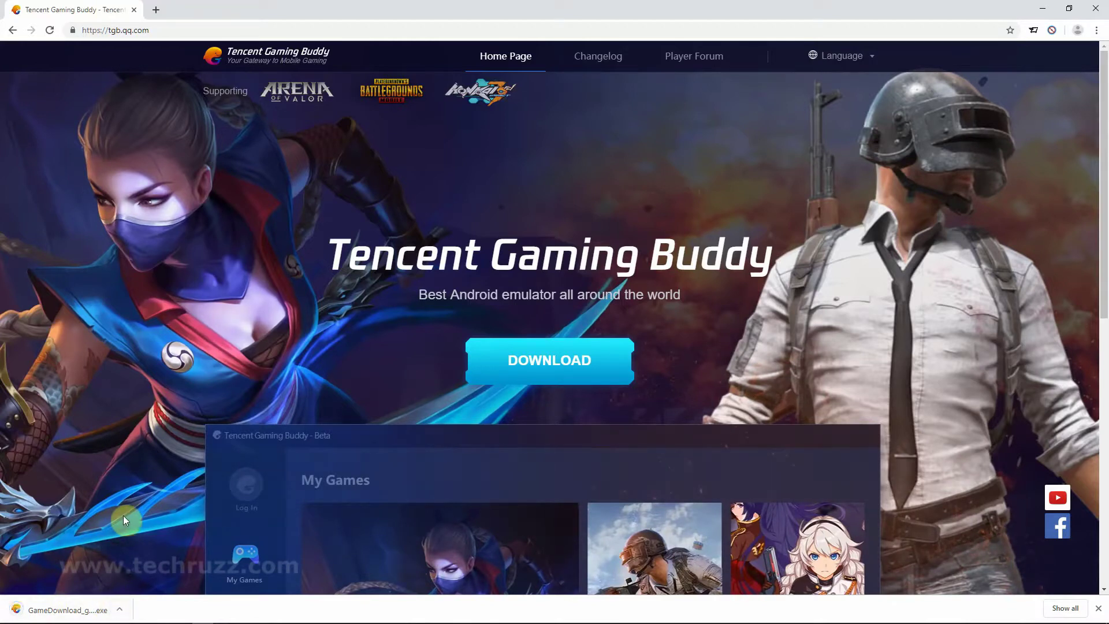
left_click(120, 610)
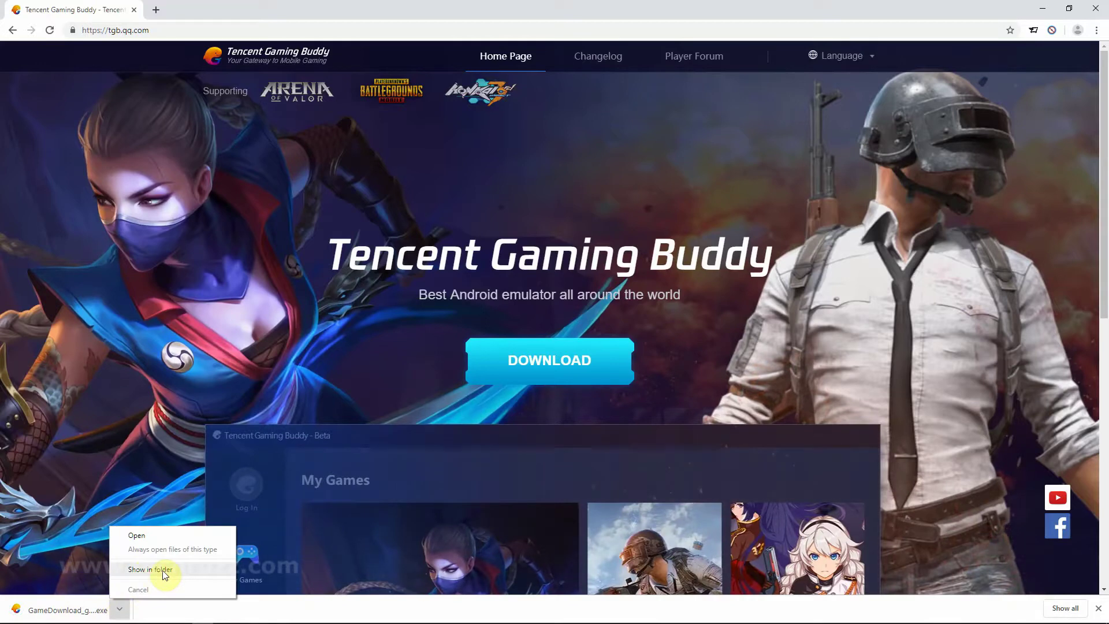
- Minimize the browser and move the GameDownload installer icon up into the corner of the desktop
left_click(1048, 9)
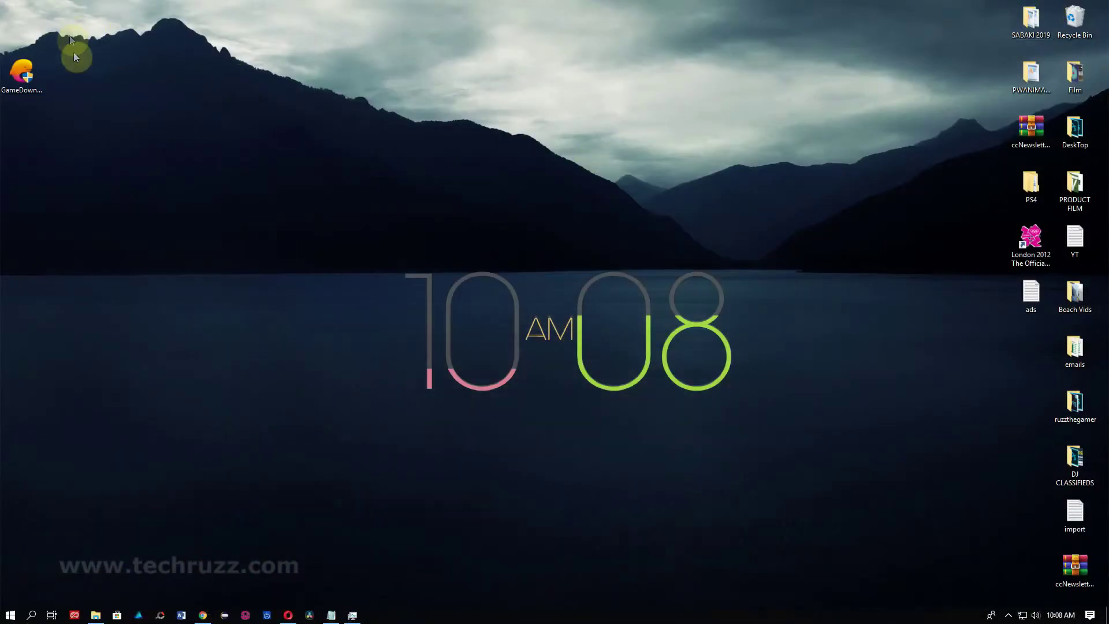
left_click_drag(20, 40, 20, 29)
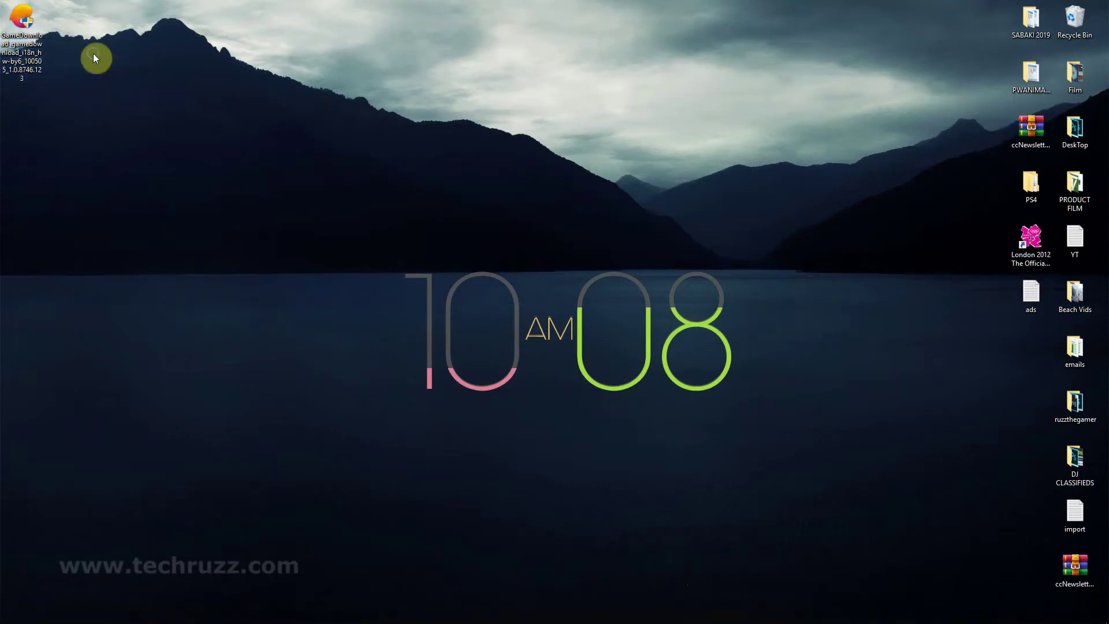
right_click(93, 53)
left_click(130, 89)
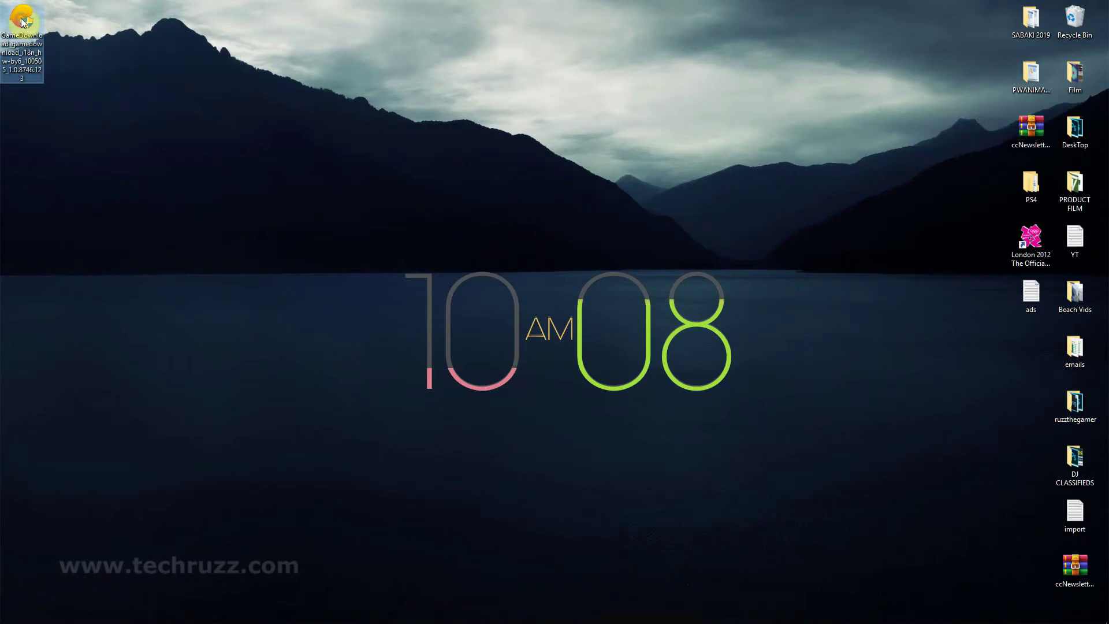
- Run the GameDownload installer, install Tencent Gaming Buddy without customizing it, and start the emulator
right_click(22, 23)
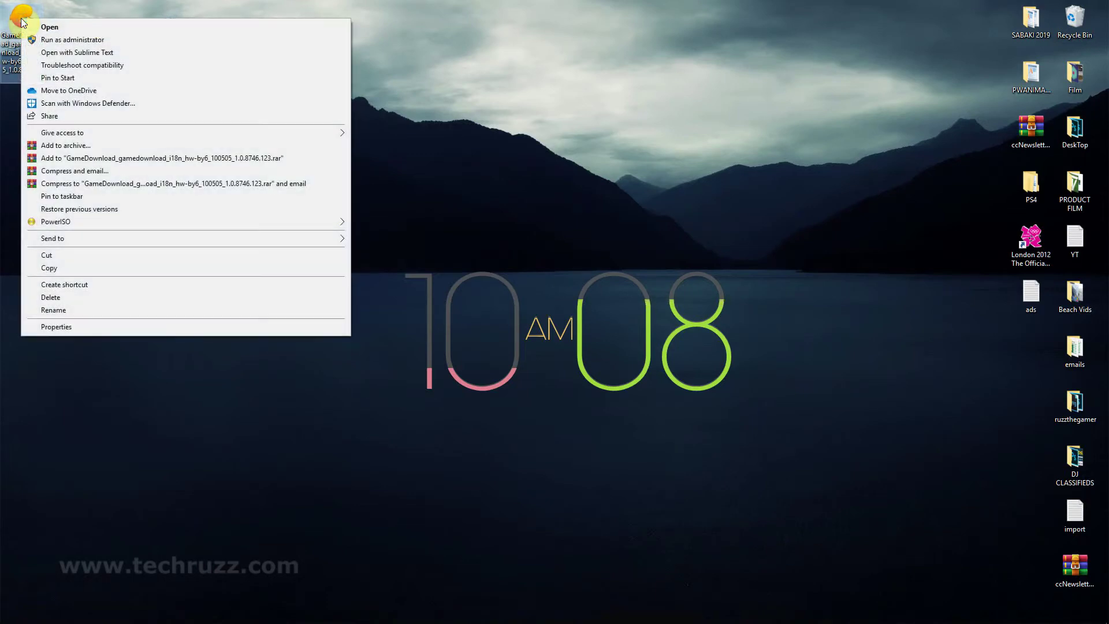
left_click(78, 27)
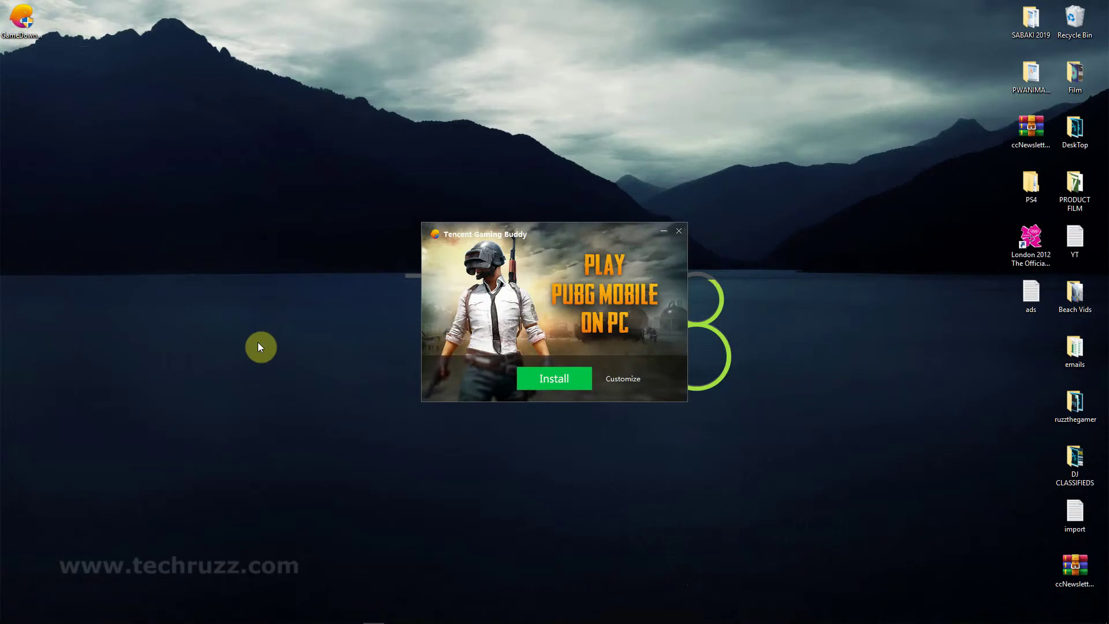
left_click(553, 381)
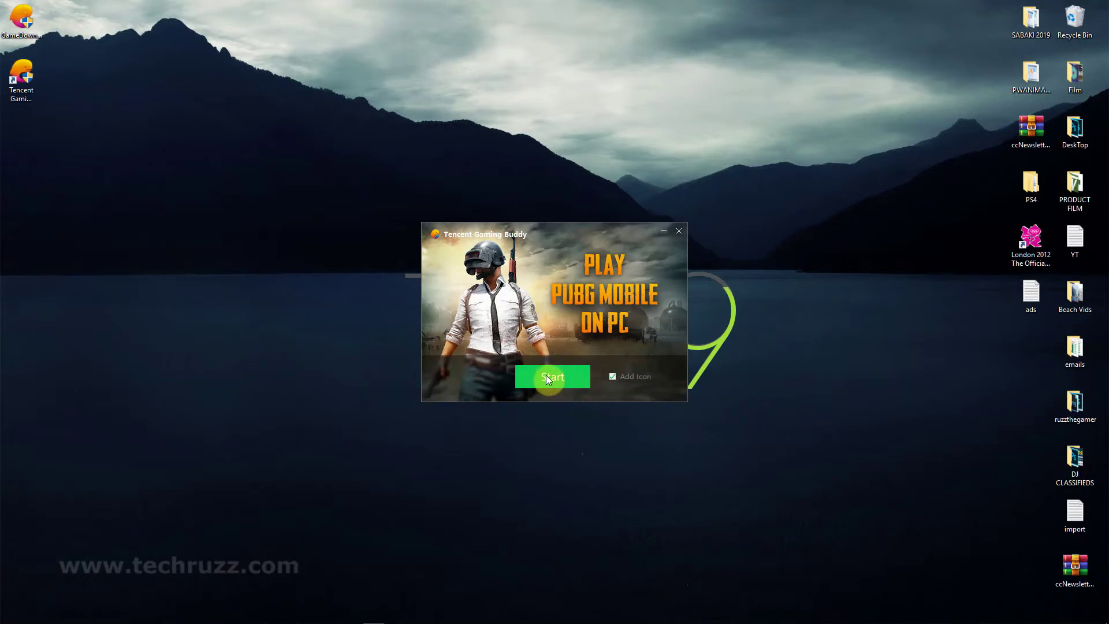
left_click(545, 377)
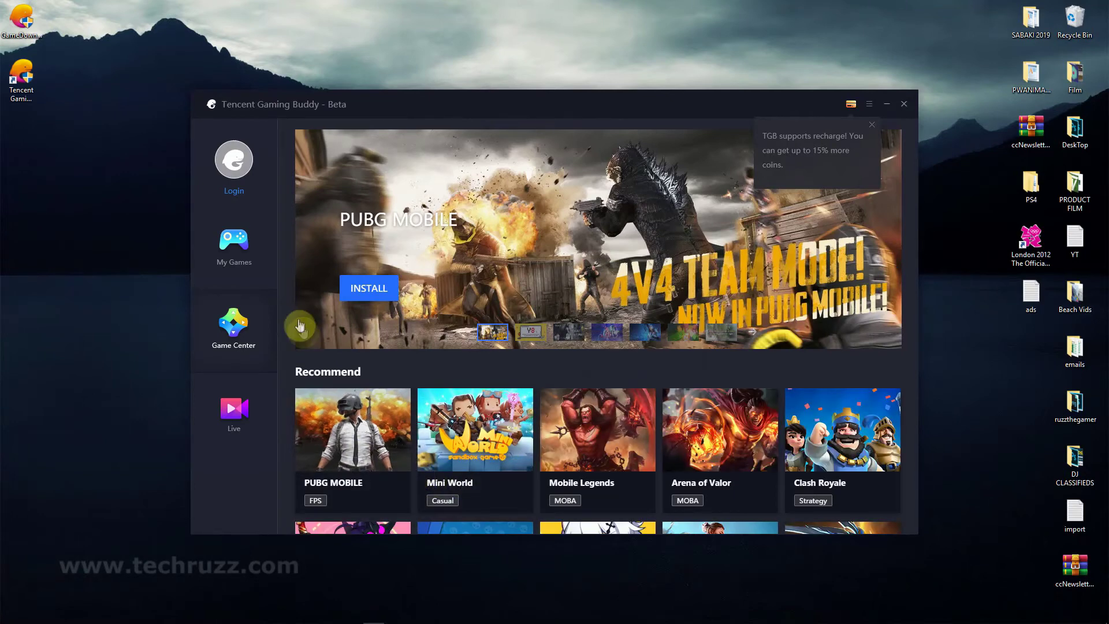
- Look through the My Games, Game Center and Live sections, dismiss the recharge notice, and check the engine download under My Games
left_click(241, 256)
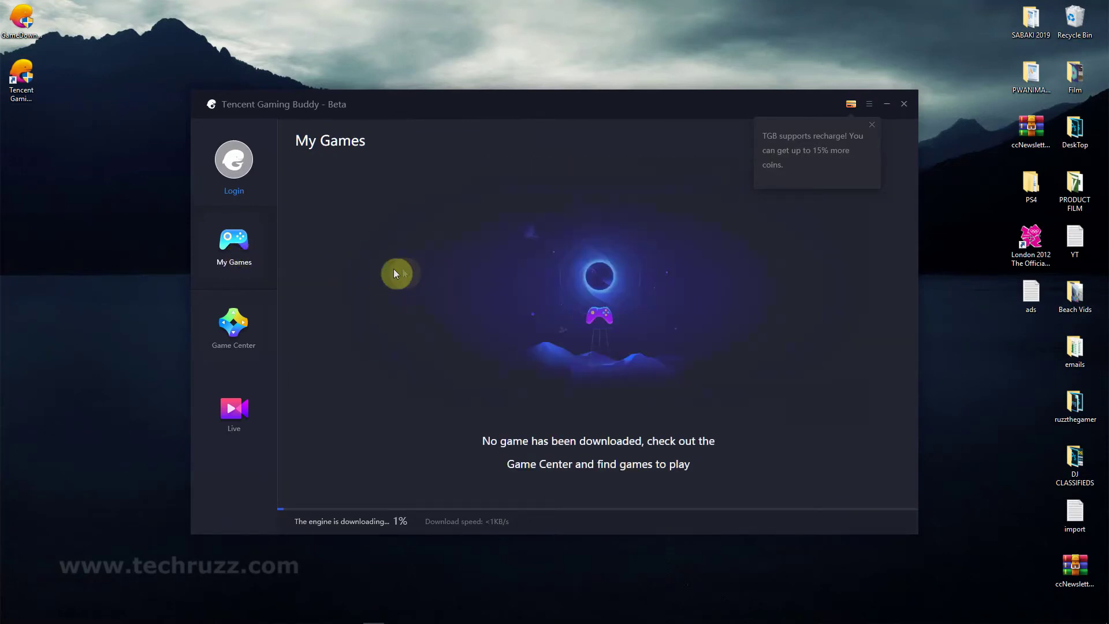
left_click(229, 331)
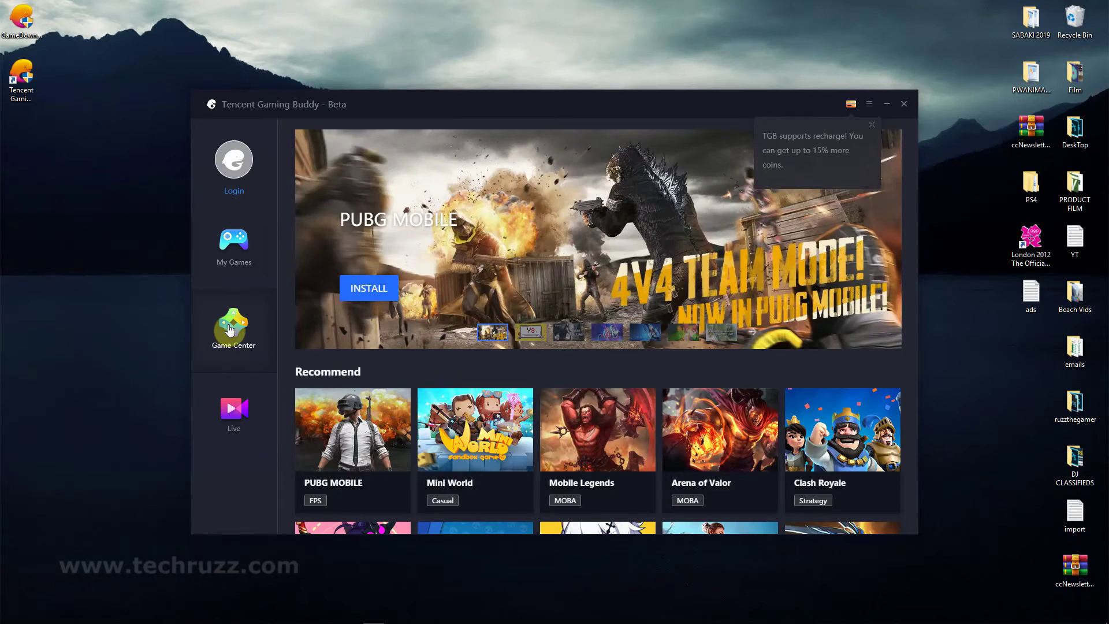
left_click(239, 427)
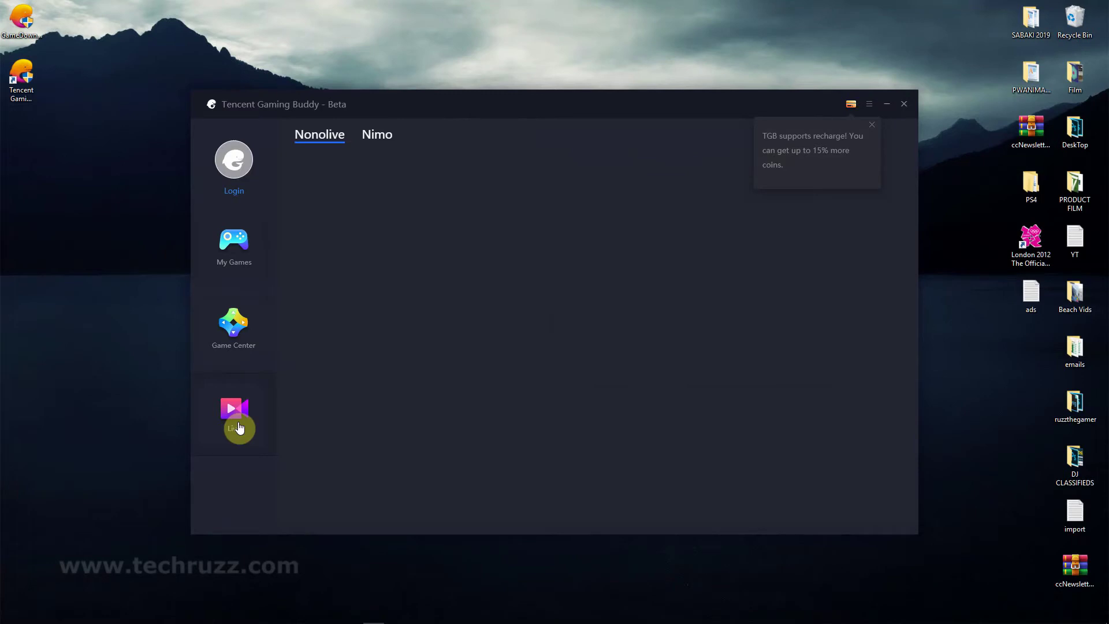
left_click(240, 329)
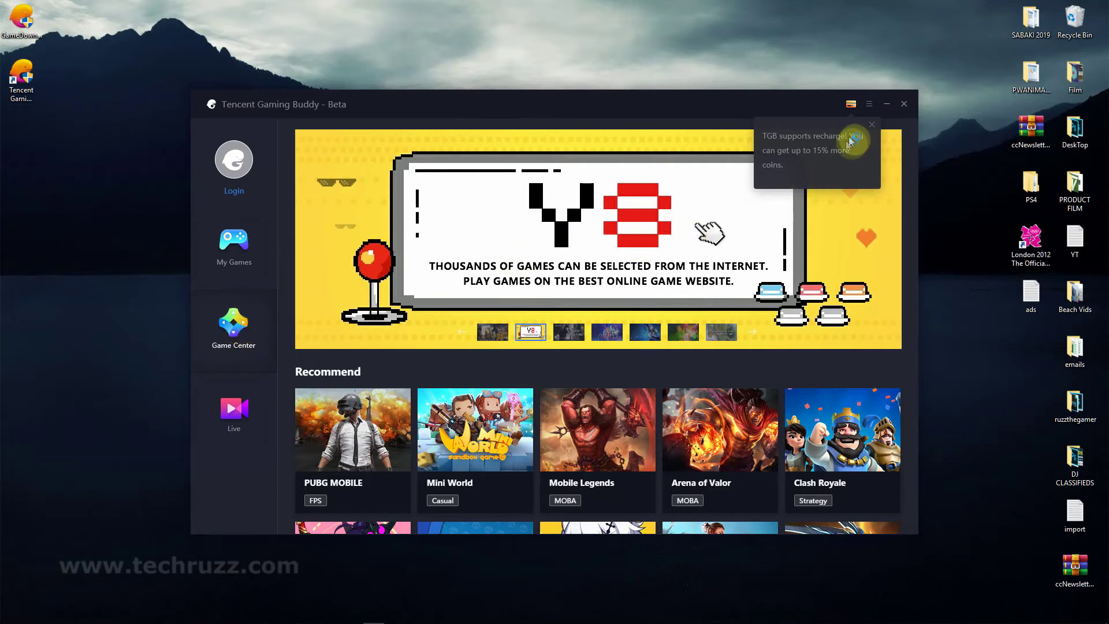
left_click(873, 127)
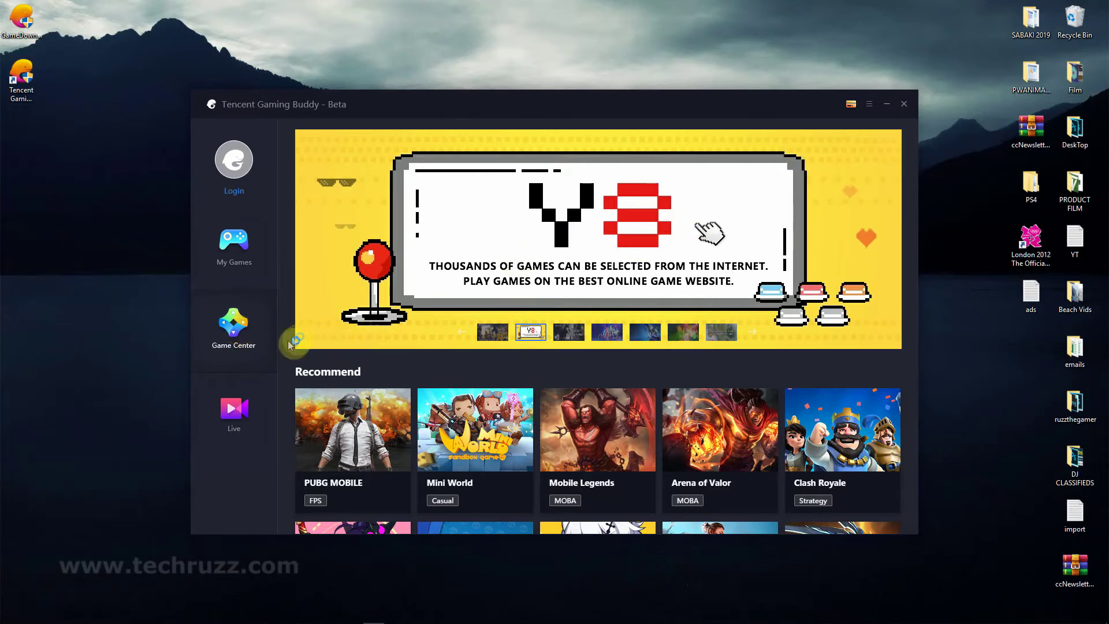
left_click(243, 256)
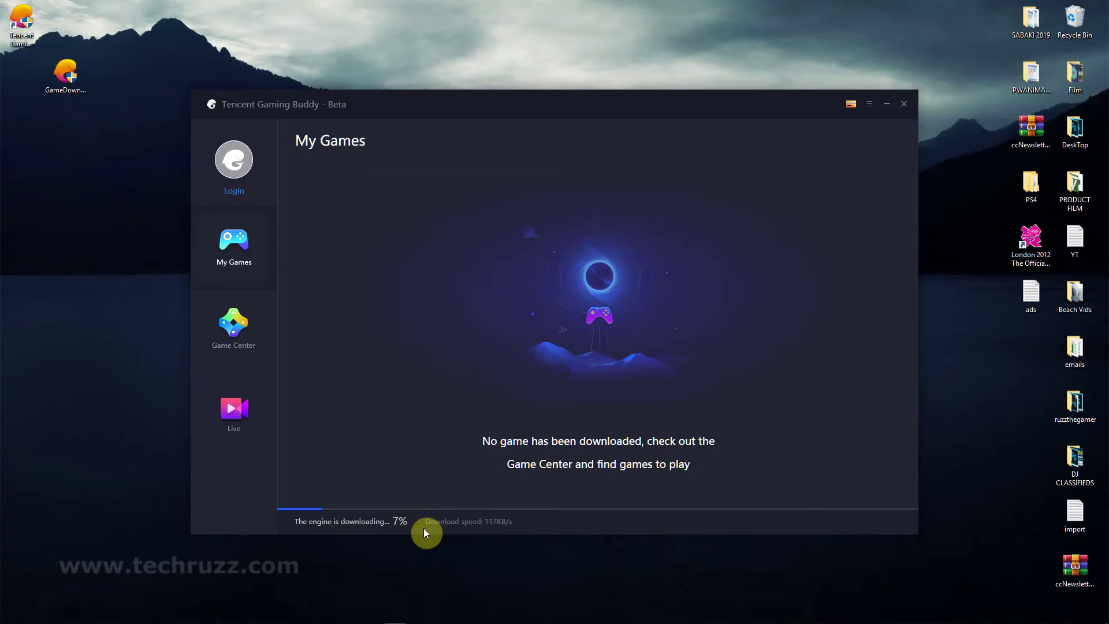
left_click(236, 323)
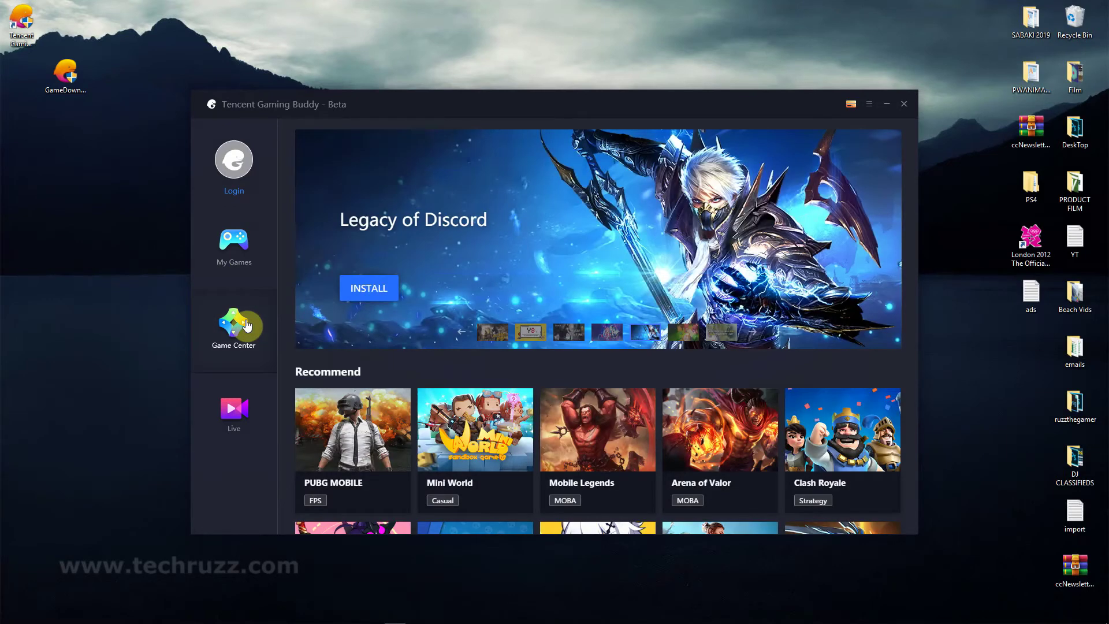
left_click(240, 262)
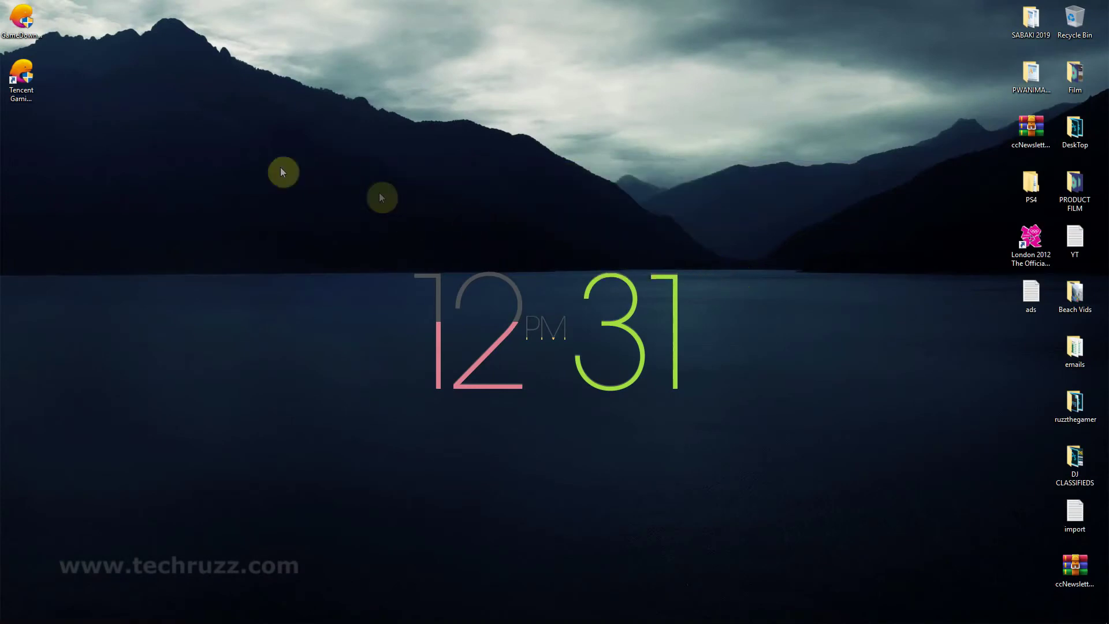
- Launch Tencent Gaming Buddy from its desktop shortcut and move its window toward the middle of the screen
double_click(28, 72)
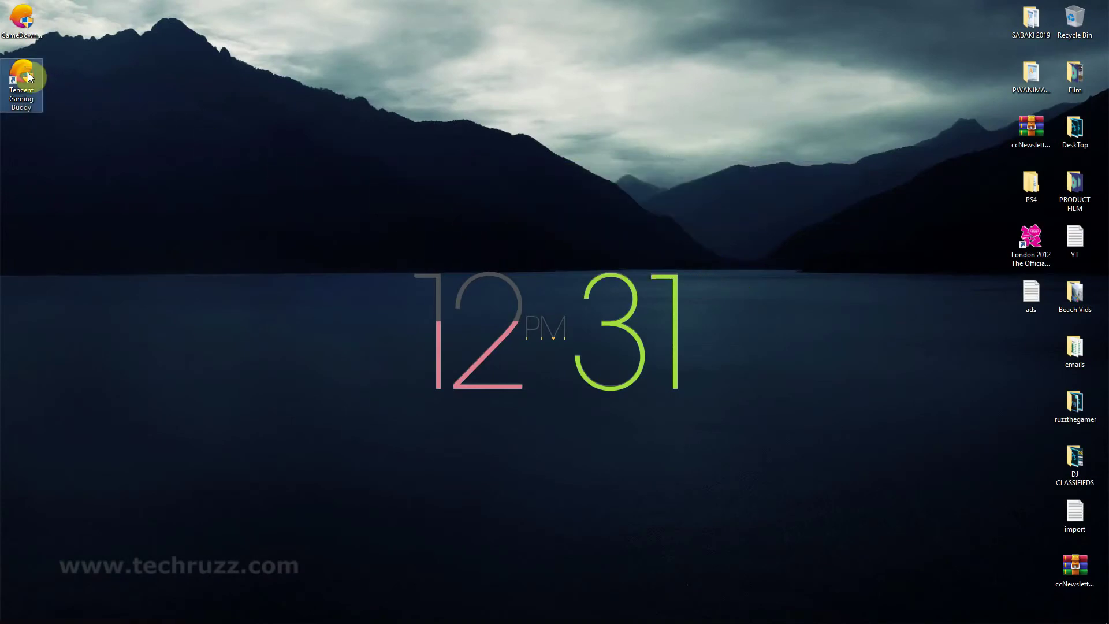
right_click(27, 71)
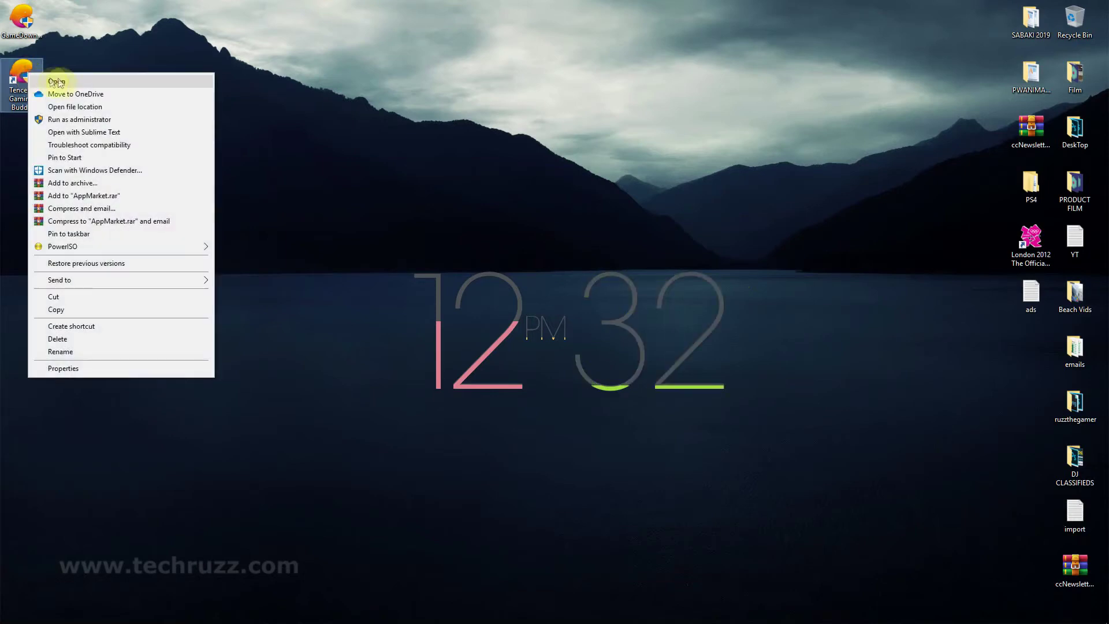
left_click(104, 81)
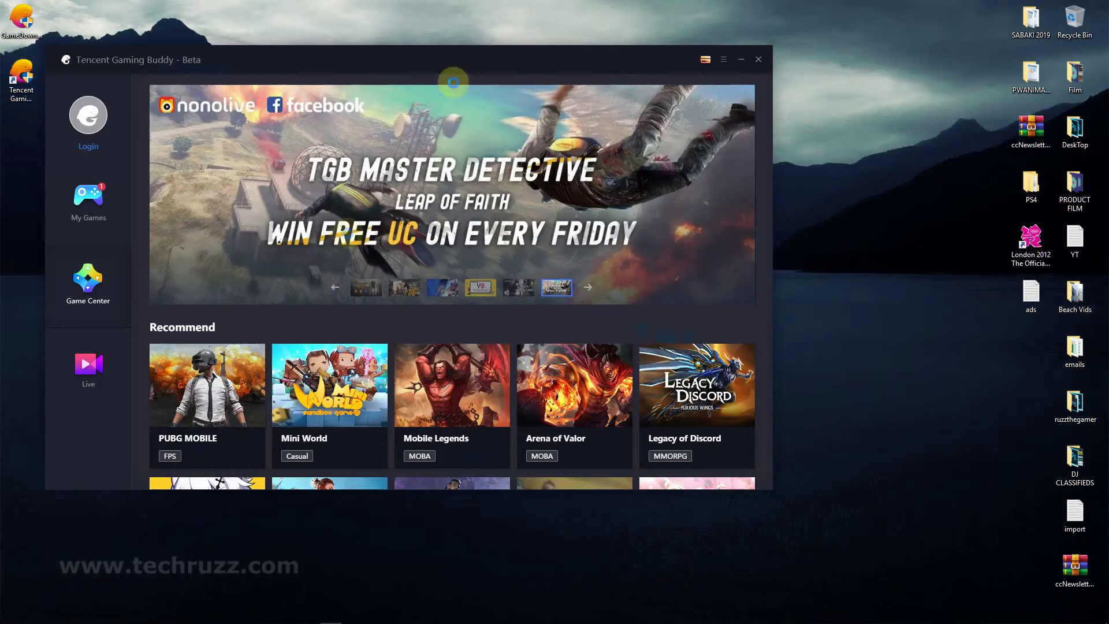
left_click_drag(436, 60, 562, 59)
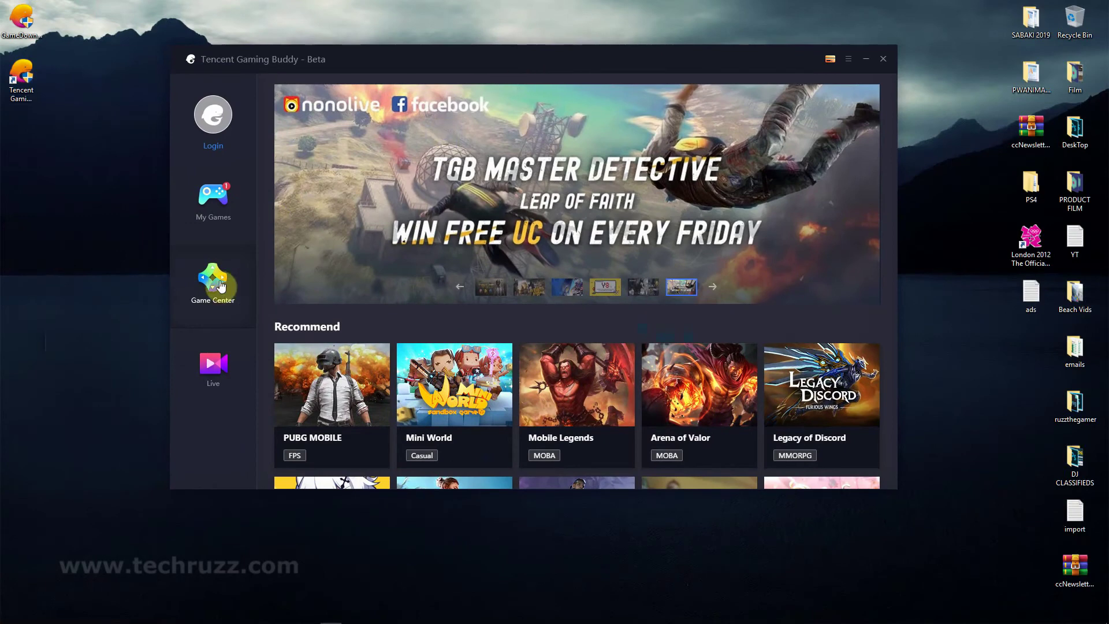
- Check My Games, find Free Fire among the recommended games in the Game Center, and start installing it
left_click(222, 198)
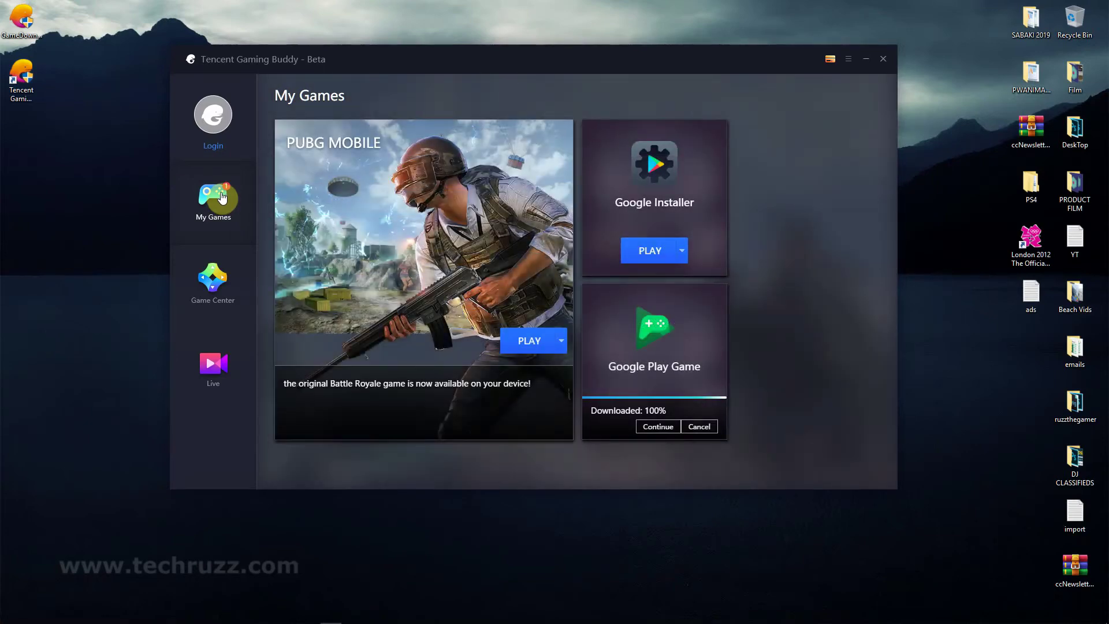
left_click(213, 280)
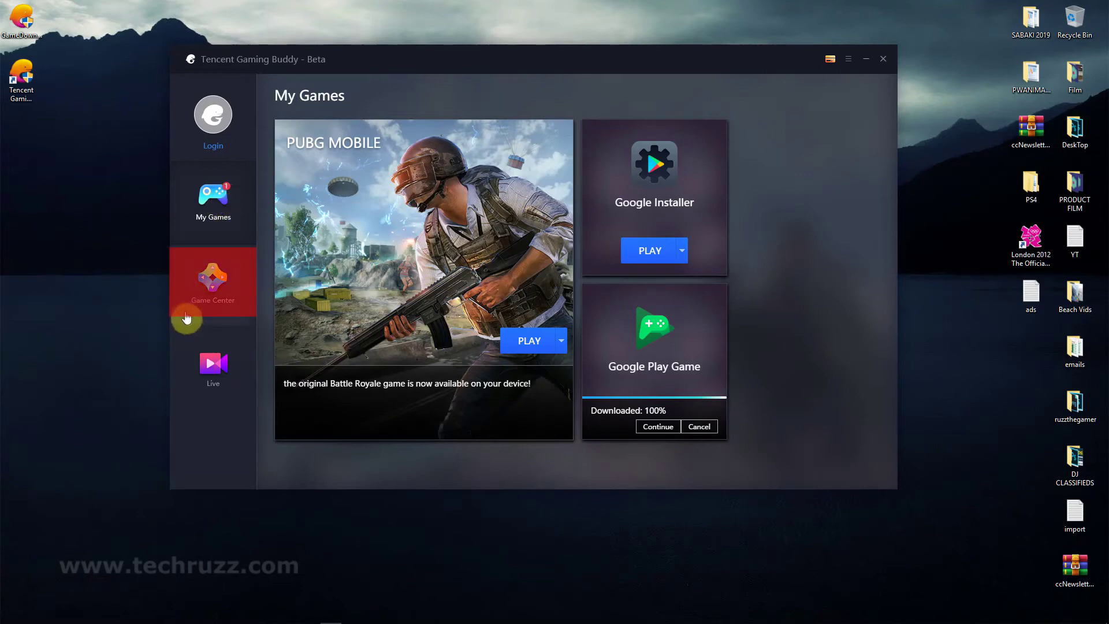
left_click(212, 284)
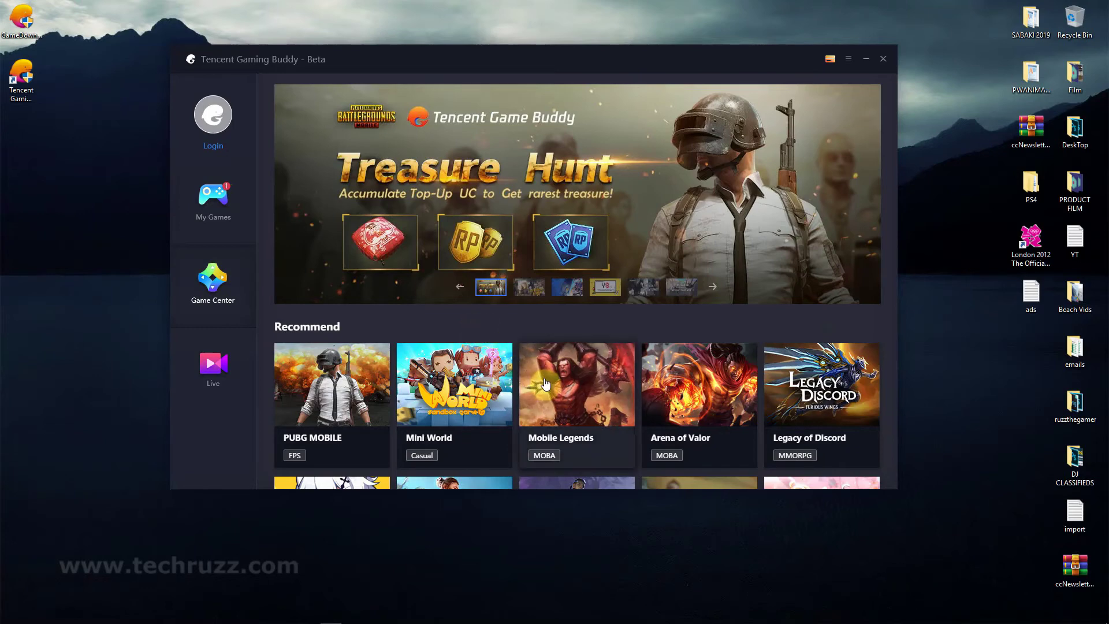
scroll(543, 381, "down", 1)
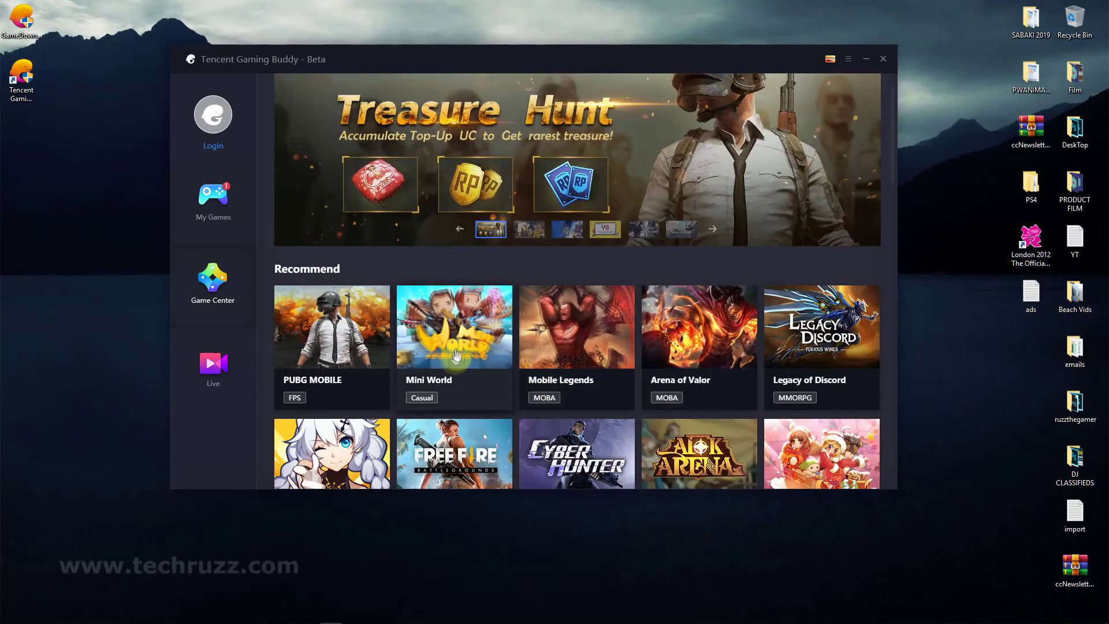
scroll(462, 347, "down", 1)
scroll(465, 344, "down", 1)
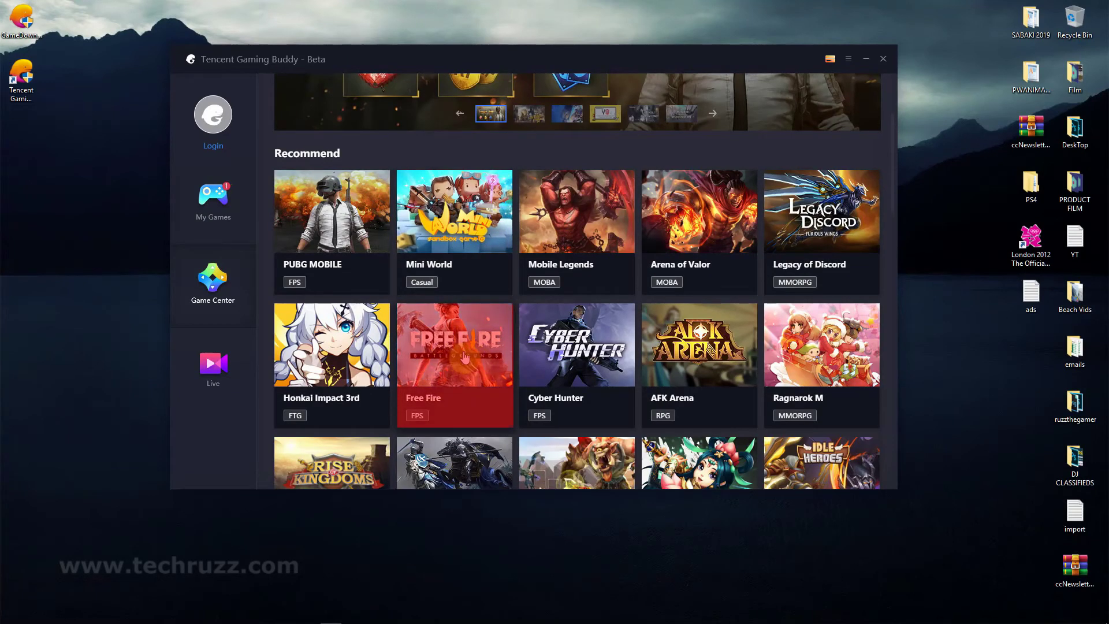
left_click(465, 356)
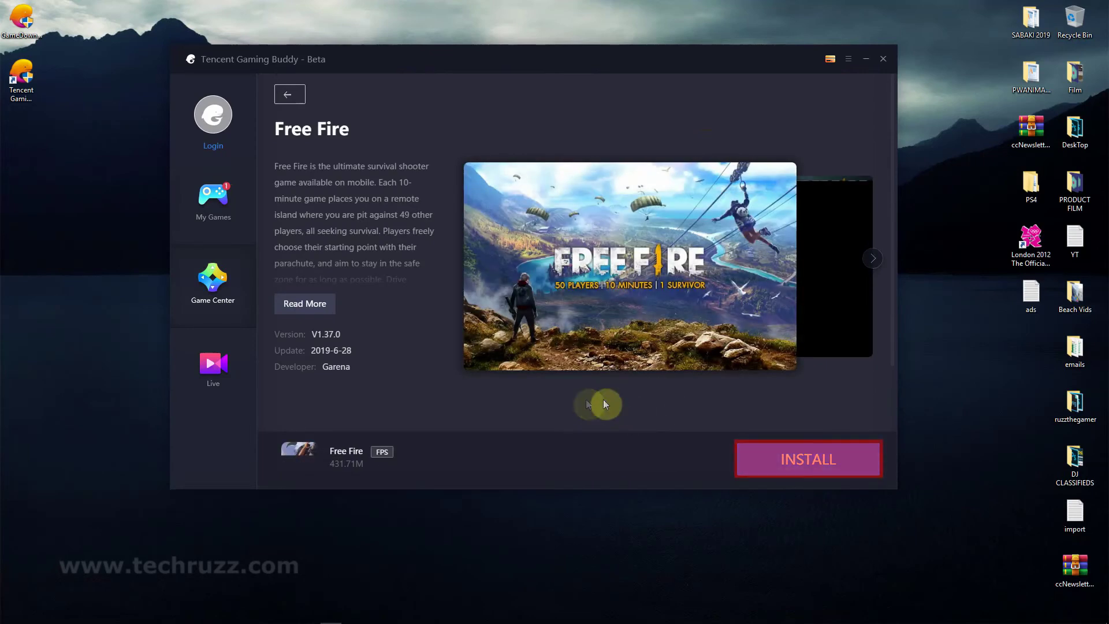
left_click(803, 463)
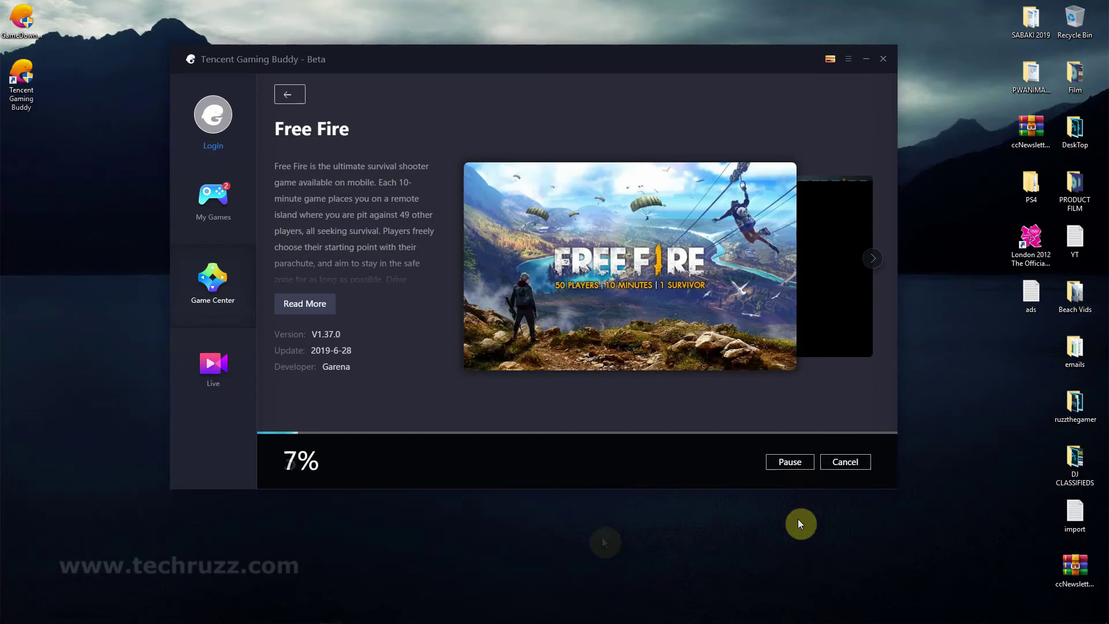
- Bring My Games to the front and launch Free Fire
left_click(217, 204)
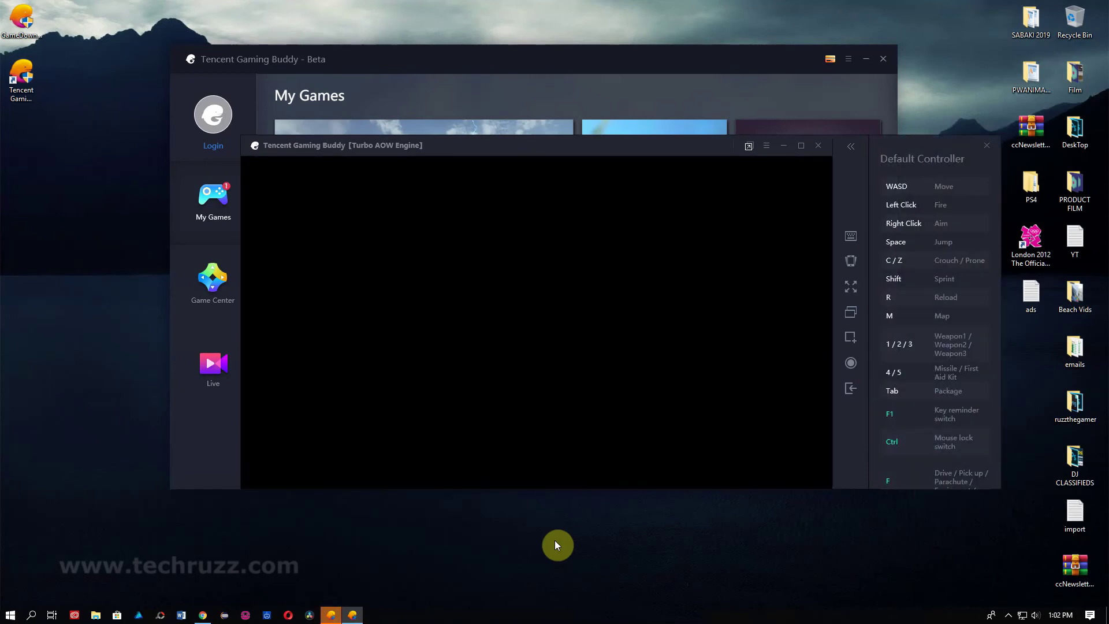
left_click(332, 615)
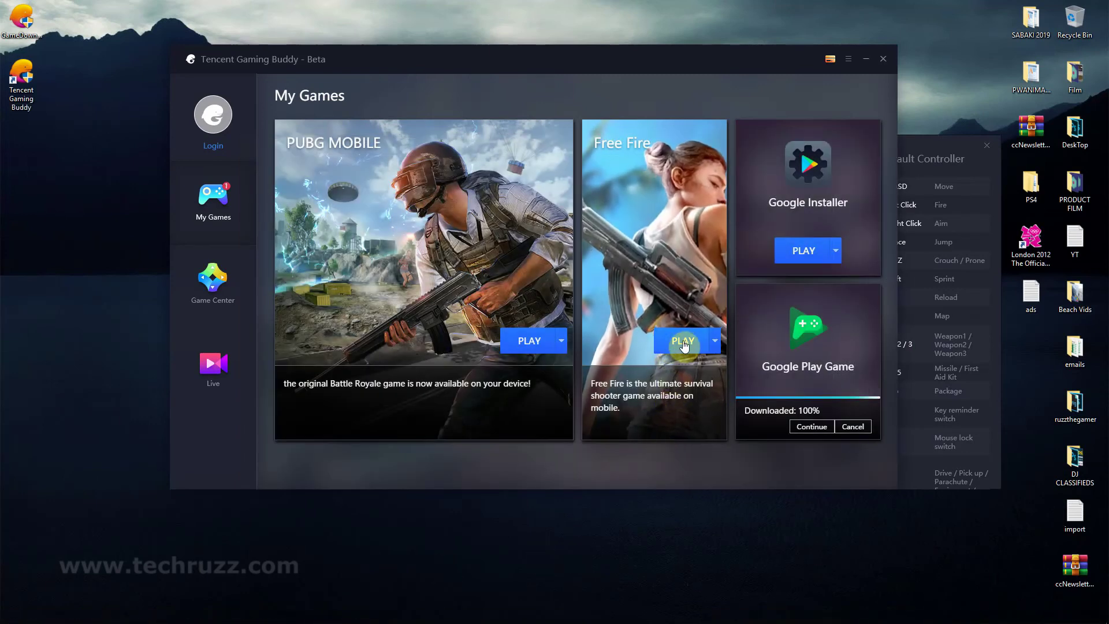
left_click(684, 342)
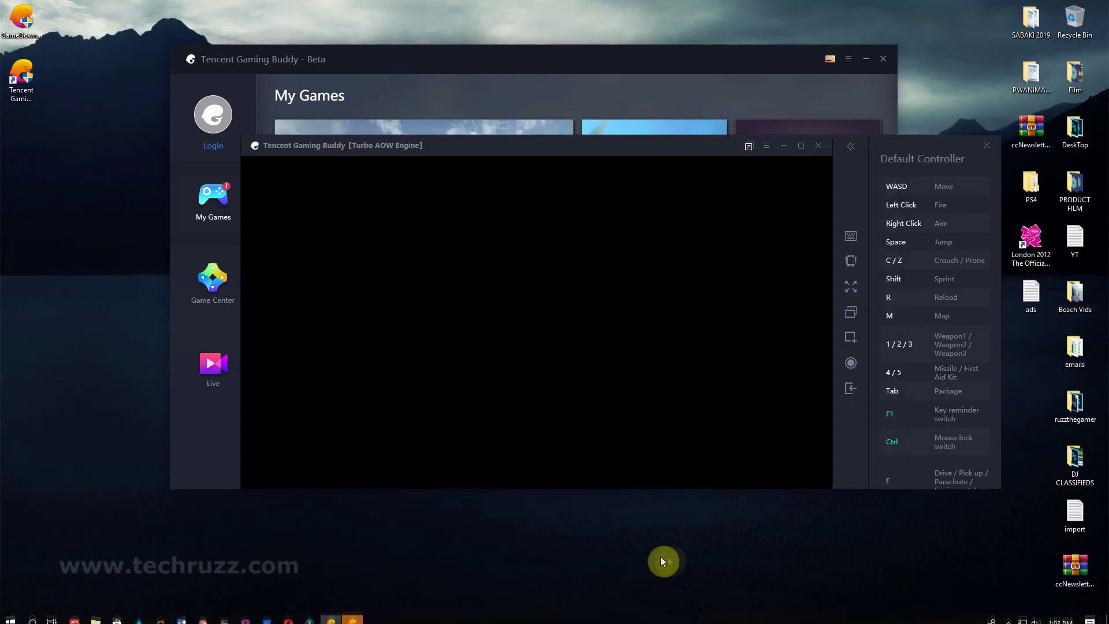